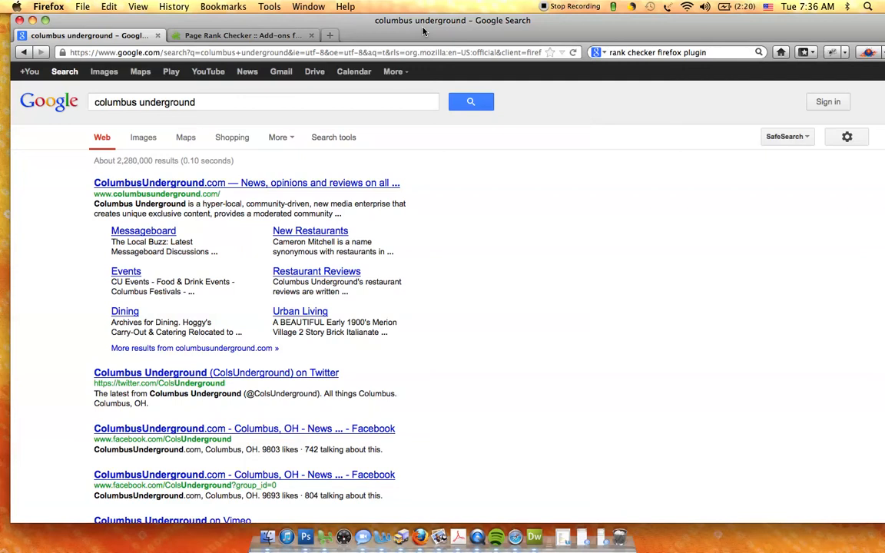
# Step: View the Page Rank Checker add-on page and return to the "columbus underground" Google results
pyautogui.click(46, 20)
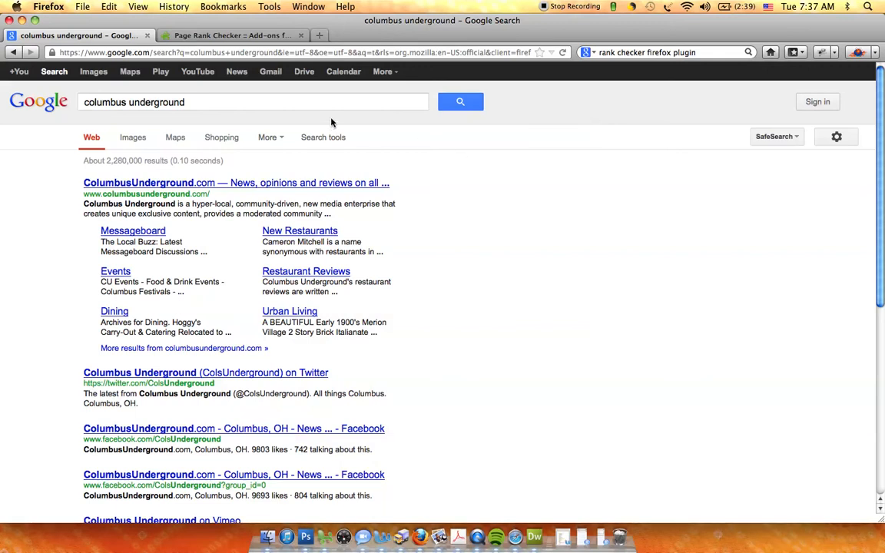
pyautogui.click(213, 36)
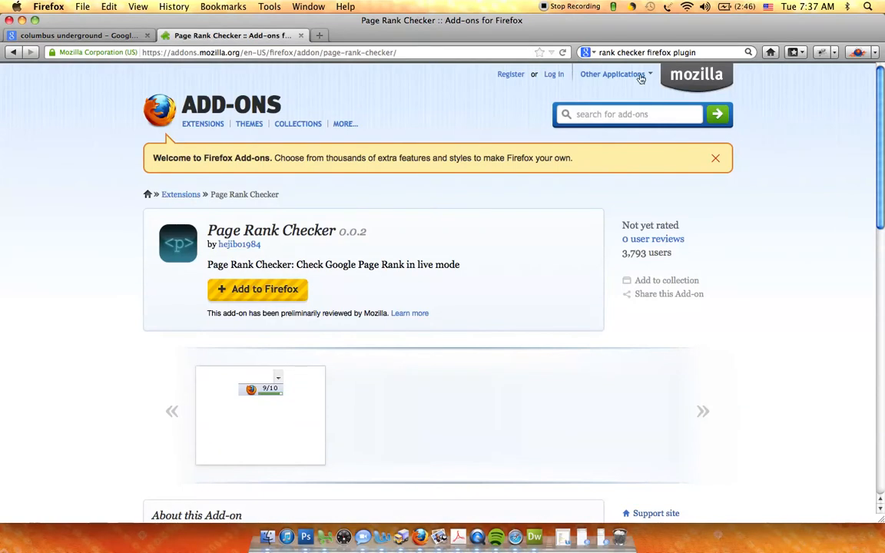
pyautogui.click(668, 51)
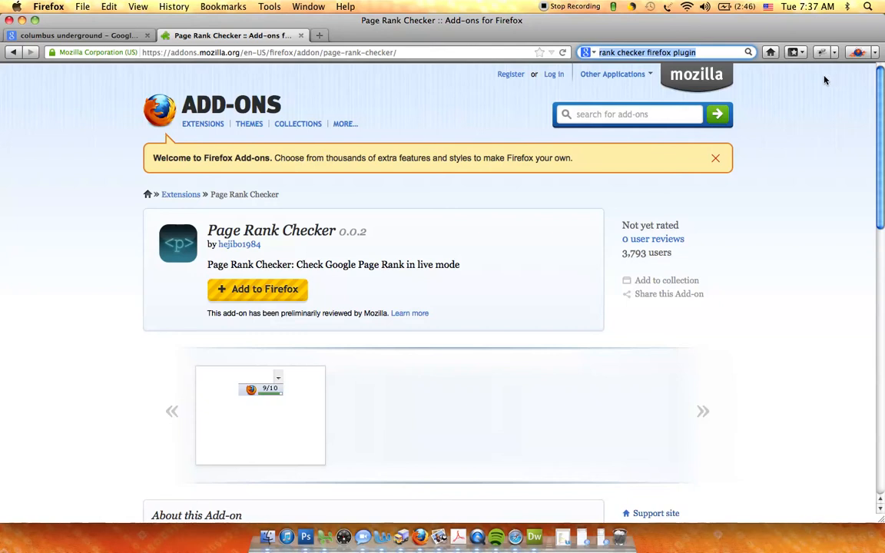
pyautogui.click(116, 34)
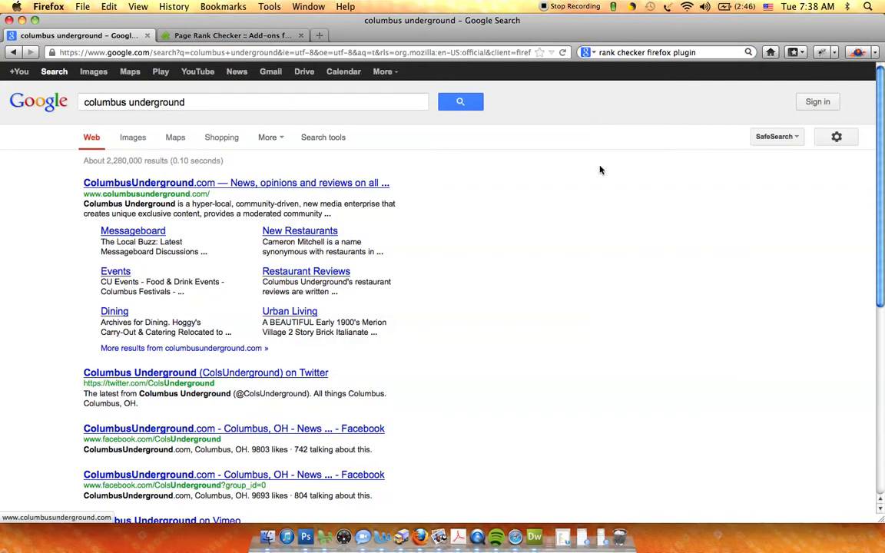
# Step: Open the Rank Checker extension beside the search results and bring up its form for adding multiple keywords
pyautogui.click(858, 53)
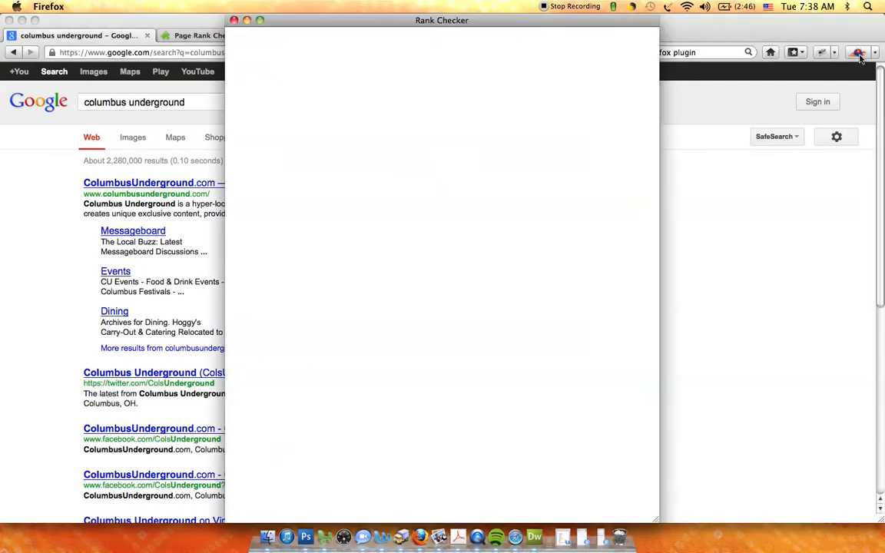
pyautogui.moveTo(574, 20); pyautogui.dragTo(768, 23)
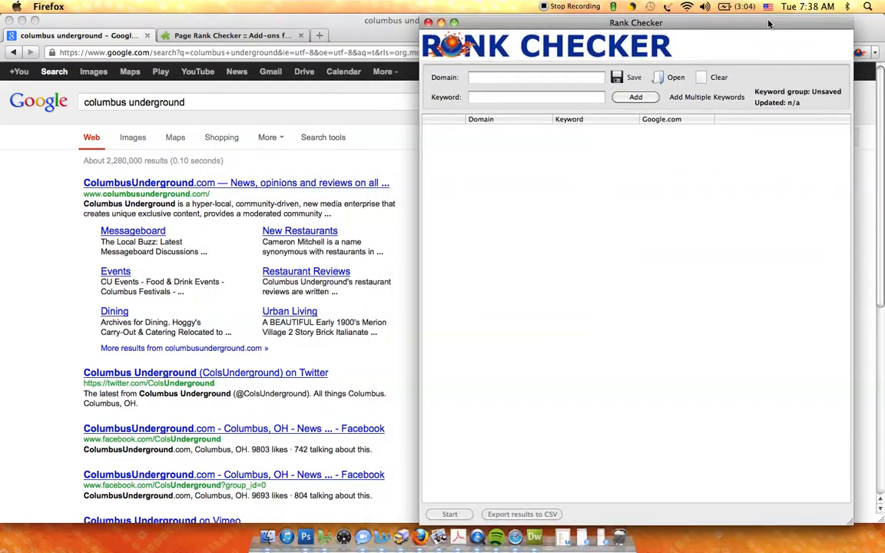
pyautogui.click(532, 78)
pyautogui.click(499, 96)
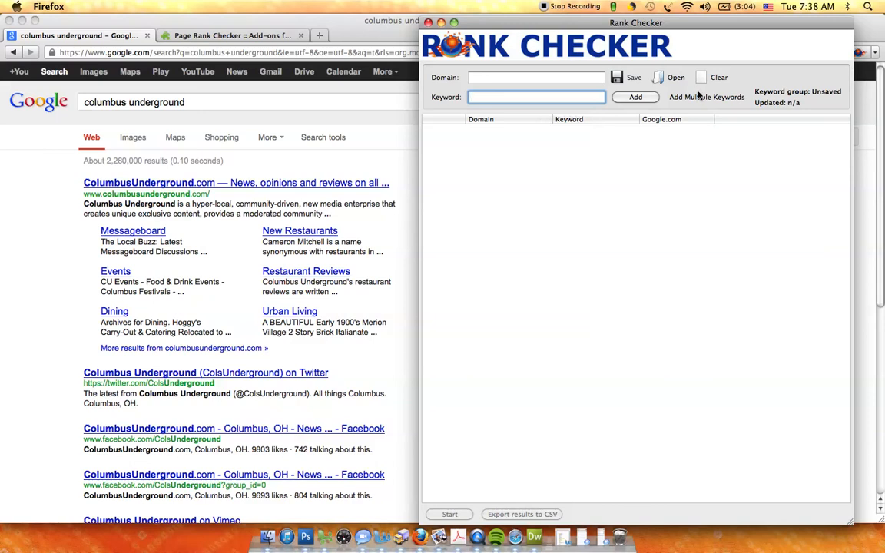
pyautogui.click(714, 98)
pyautogui.moveTo(512, 148); pyautogui.dragTo(584, 156)
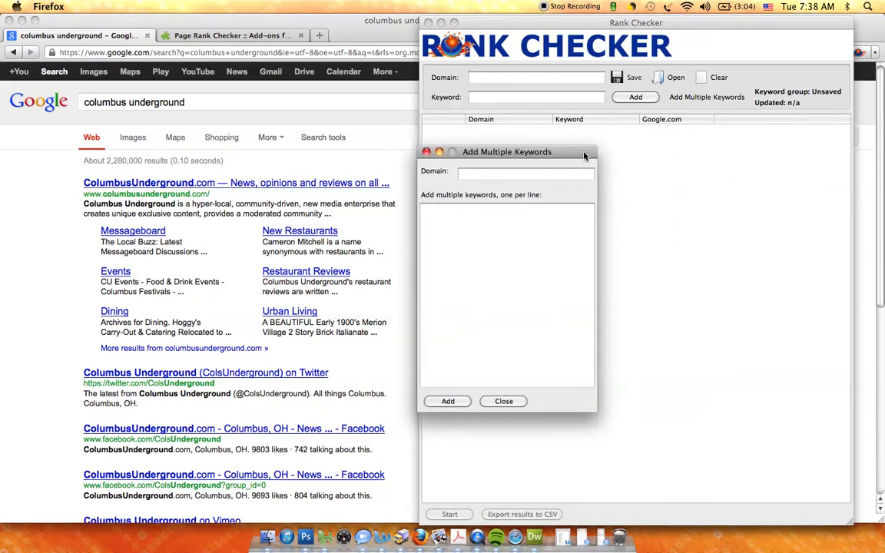
pyautogui.click(487, 178)
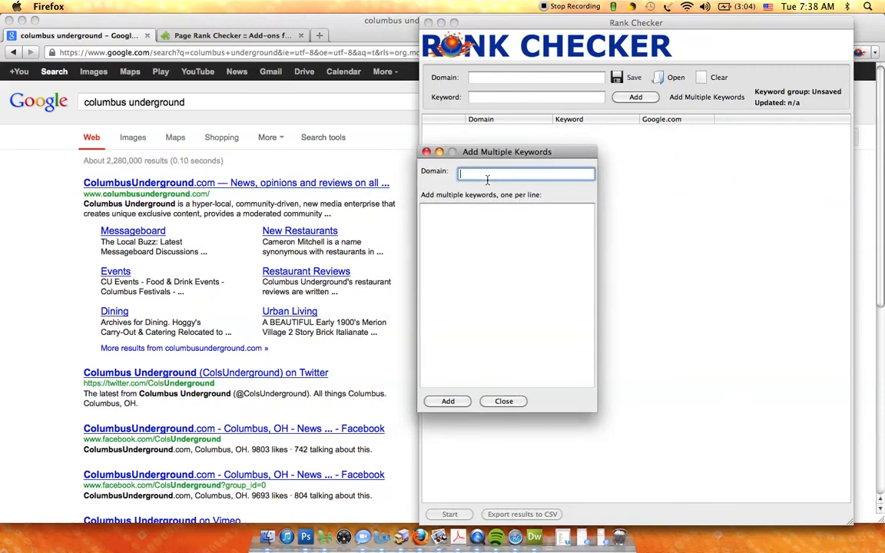
pyautogui.write('http://www.colu')
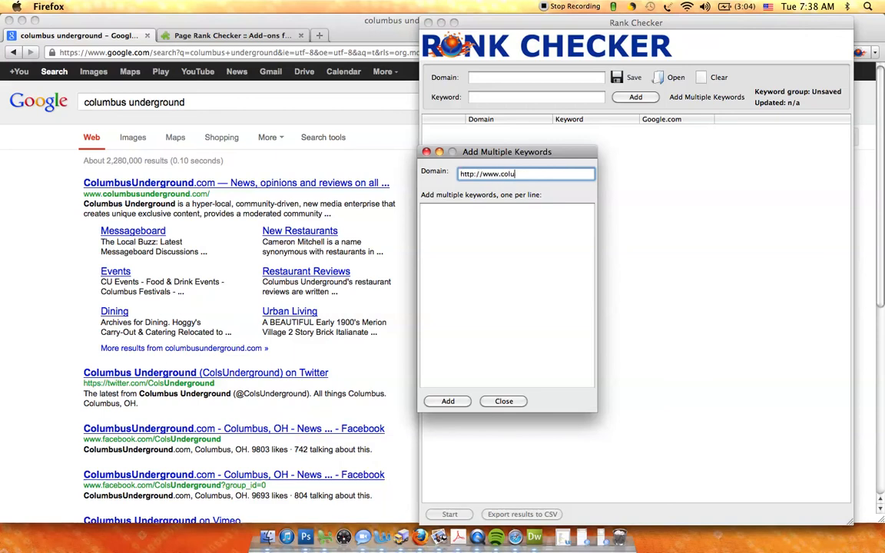
pyautogui.write('mbusunderground.com')
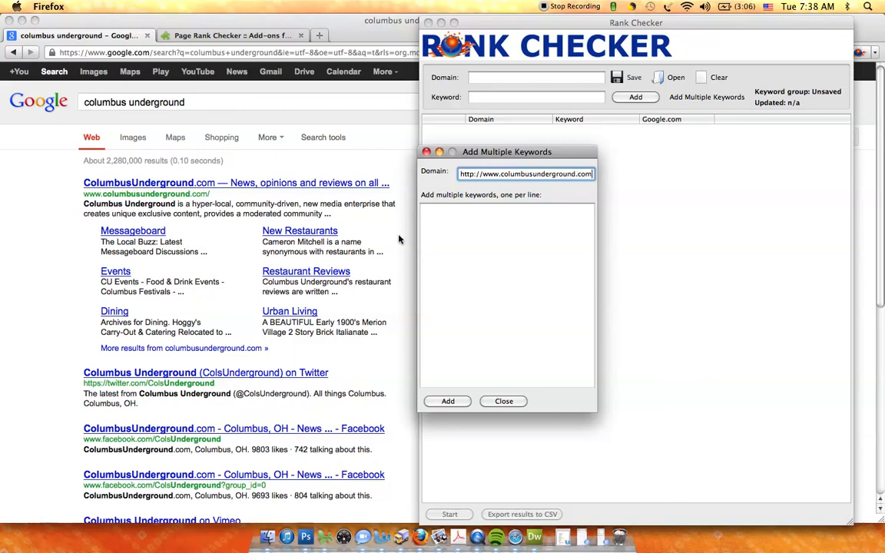
# Step: List the keywords "columbus ohio events" and "columbus events" on separate lines
pyautogui.click(464, 220)
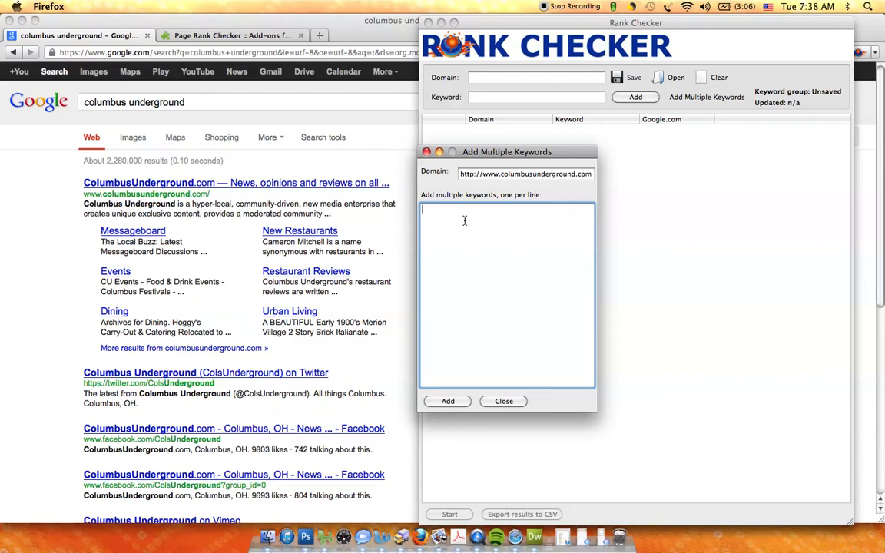
pyautogui.write('columbus ohio events columbu')
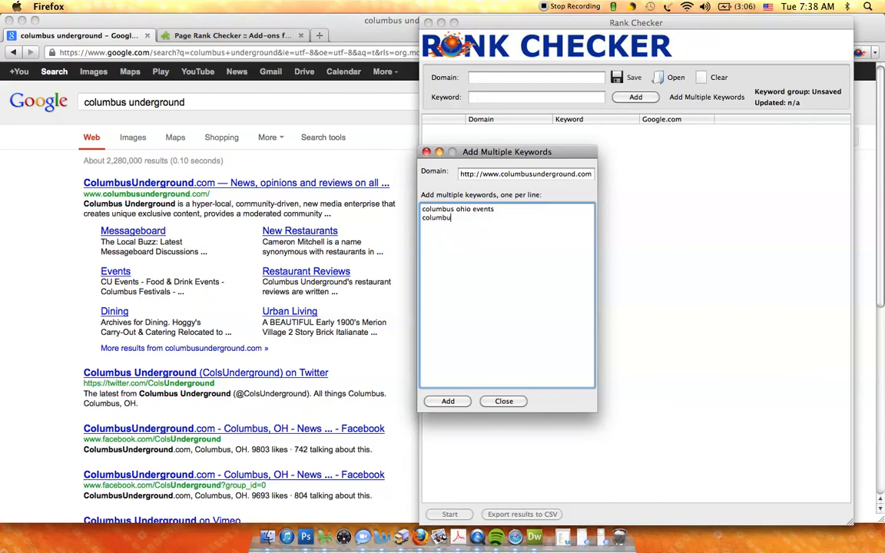
pyautogui.write('s events ')
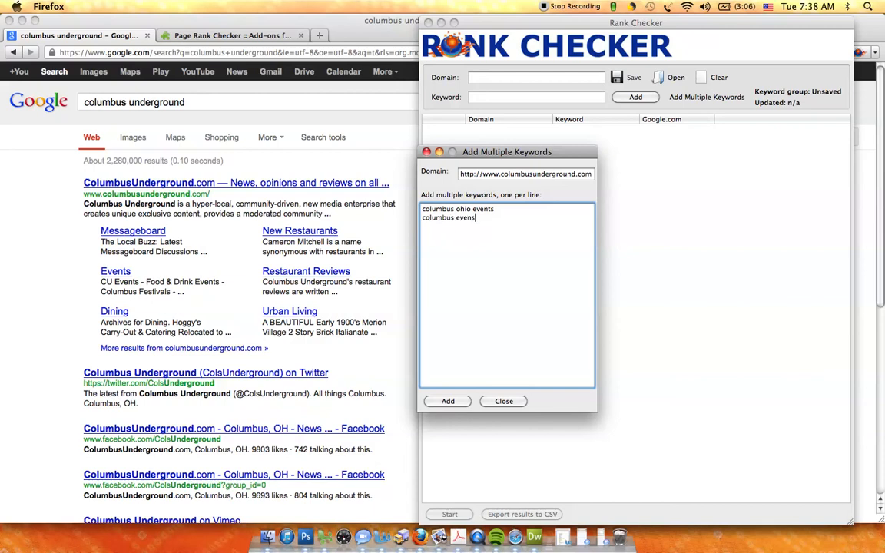
pyautogui.write('columbus restaurants')
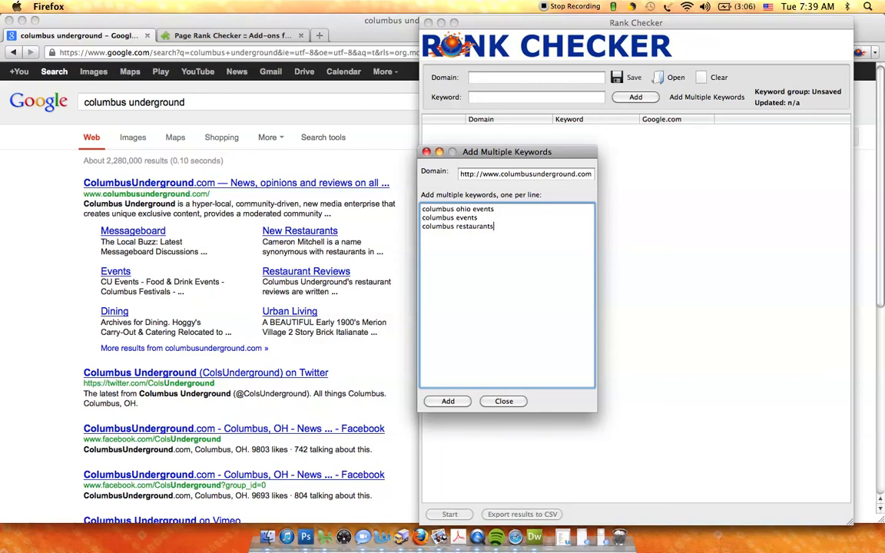
# Step: Add the lines "columbus restaurants" and "columbus ohio restaurants" to the keyword list
pyautogui.press('Return')
pyautogui.write('columbus ohio r')
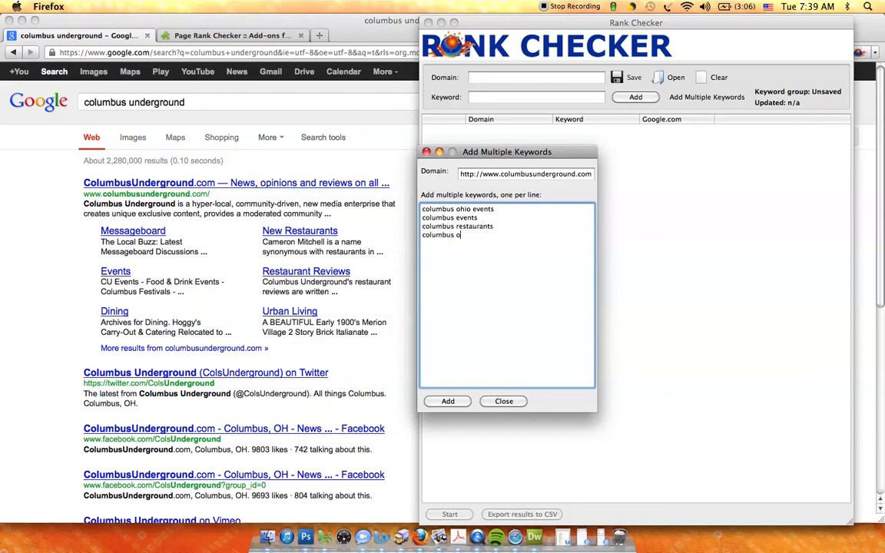
pyautogui.write('estaurants')
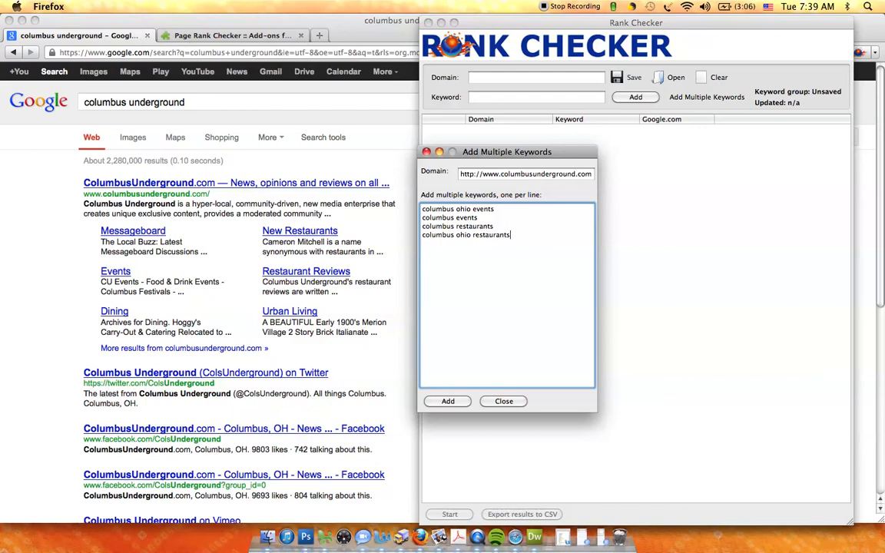
# Step: Enter "columbus urban living" and "columbus ohio urban living" on new lines, add all keywords to Rank Checker, and close the form
pyautogui.press('Return')
pyautogui.write('columbus urban living')
pyautogui.press('Return')
pyautogui.write('columbus ohio')
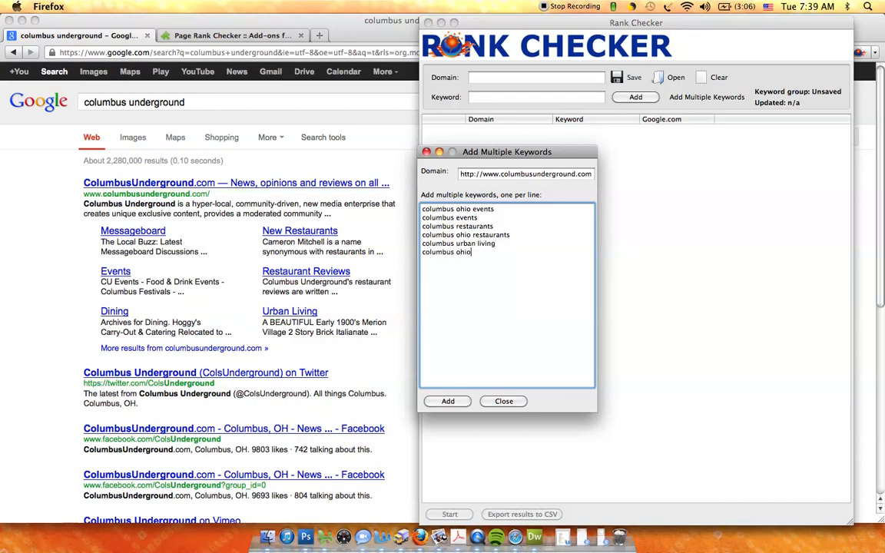
pyautogui.write(' urban living')
pyautogui.click(448, 400)
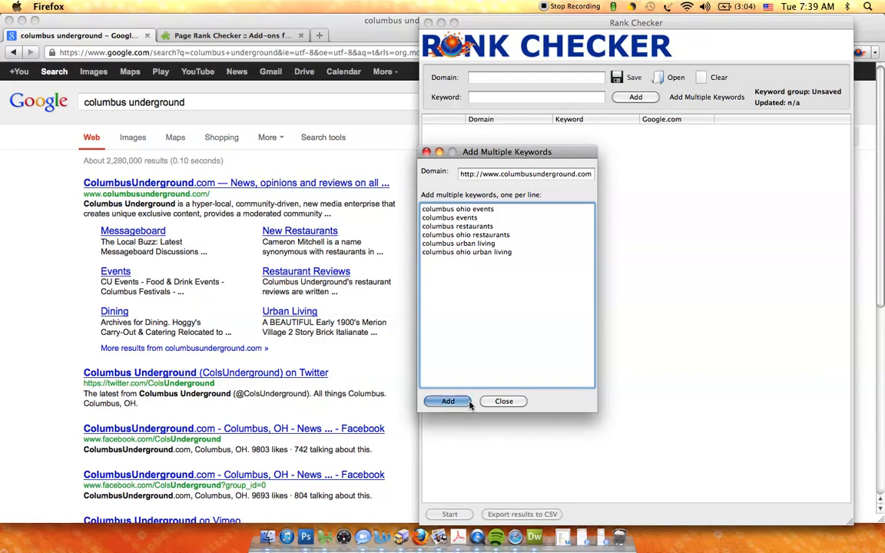
pyautogui.click(517, 405)
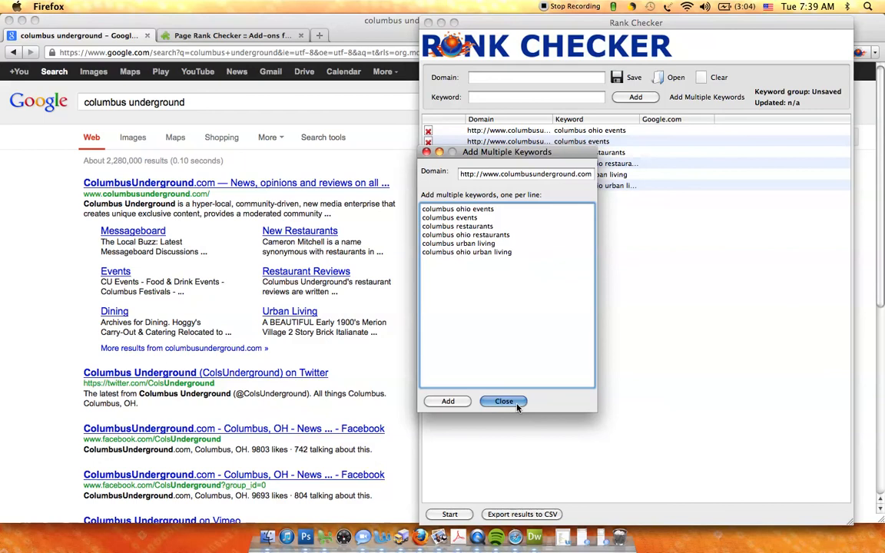
# Step: Run the ranking check on the listed keywords and widen the Rank Checker window to show more of the result URLs
pyautogui.click(459, 513)
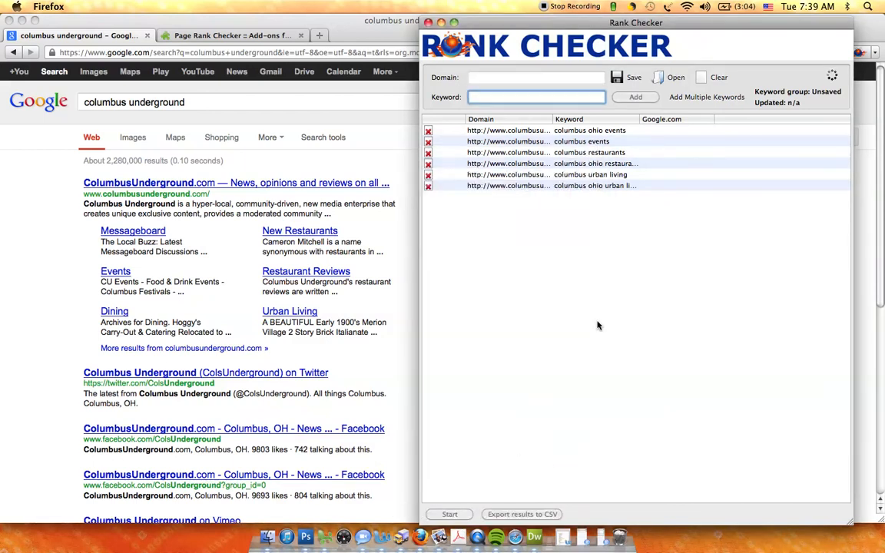
pyautogui.moveTo(534, 23); pyautogui.dragTo(376, 23)
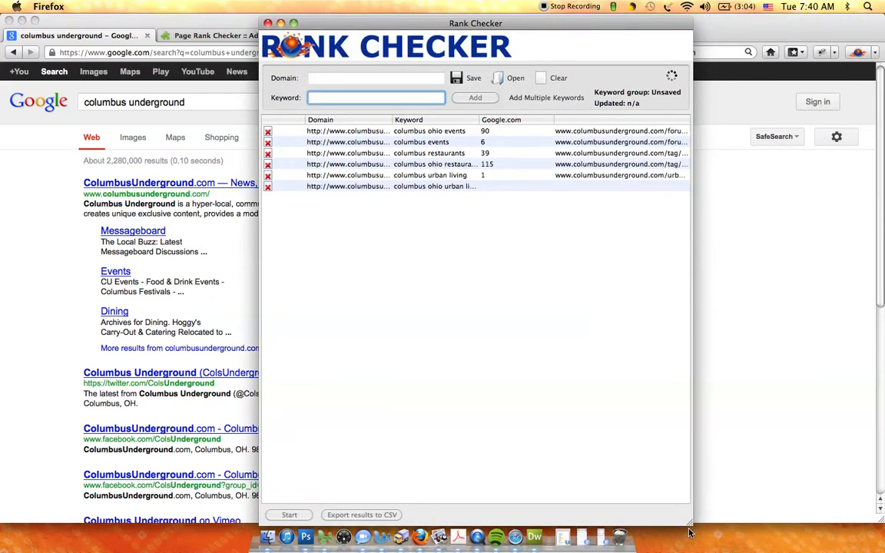
pyautogui.moveTo(689, 522); pyautogui.dragTo(845, 513)
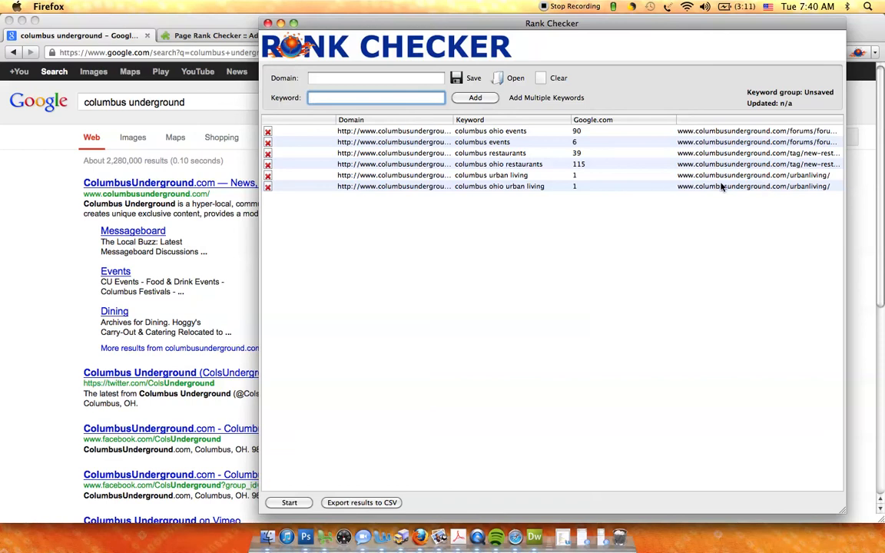
# Step: Shrink the browser window and rearrange the Rank Checker window so the desktop files are exposed
pyautogui.click(243, 244)
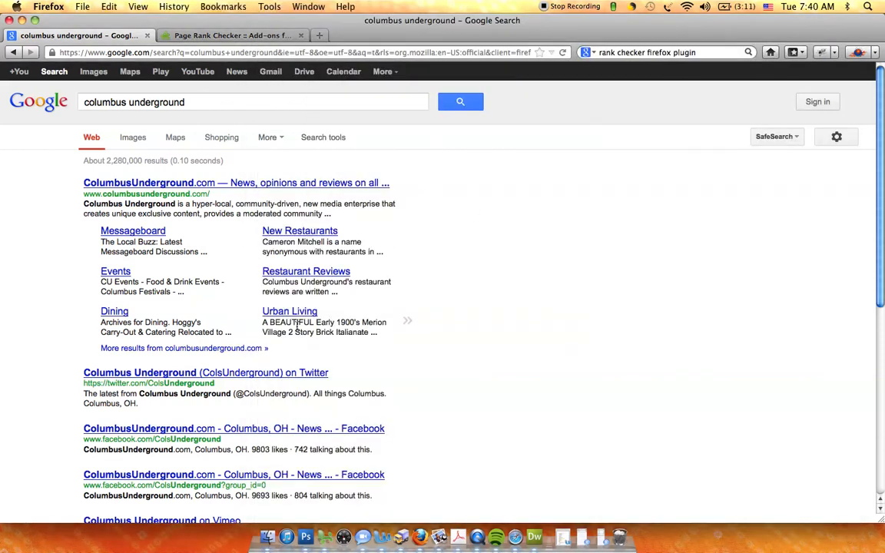
pyautogui.scroll(-1, 850, 517)
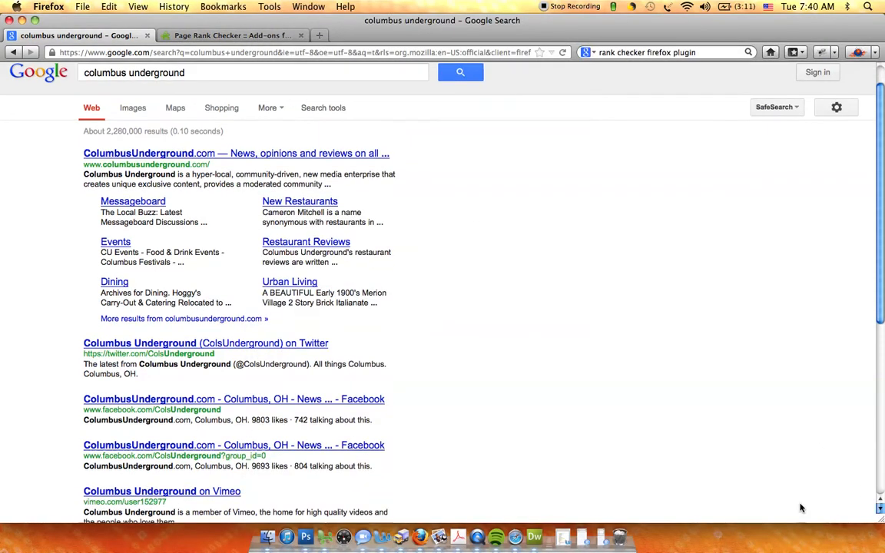
pyautogui.click(881, 523)
pyautogui.moveTo(881, 520); pyautogui.dragTo(607, 501)
pyautogui.click(706, 379)
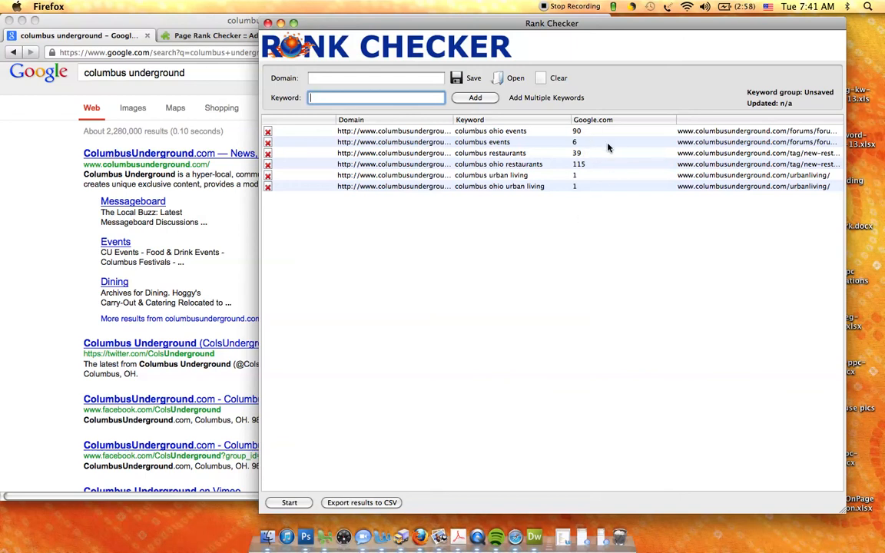
pyautogui.moveTo(595, 27); pyautogui.dragTo(498, 26)
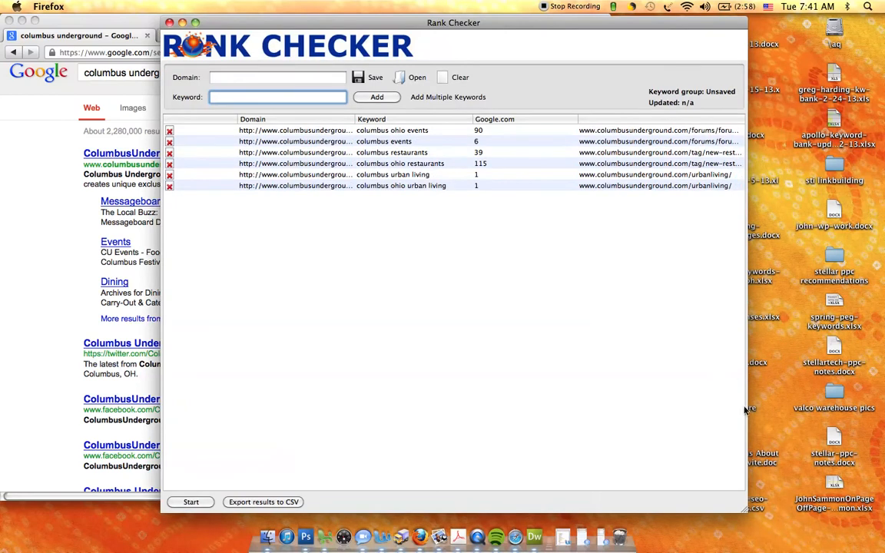
pyautogui.moveTo(749, 513); pyautogui.dragTo(807, 453)
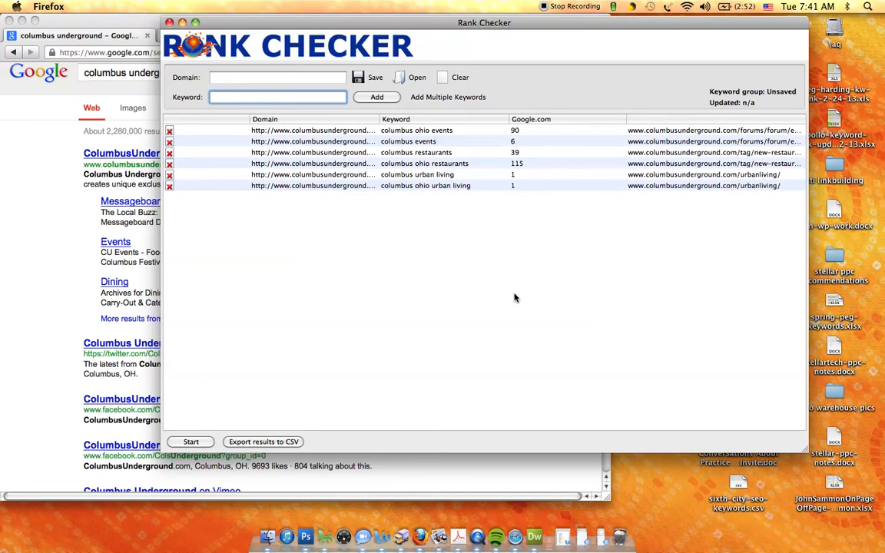
# Step: Export the ranking results to the Desktop as a CSV file named test
pyautogui.click(290, 444)
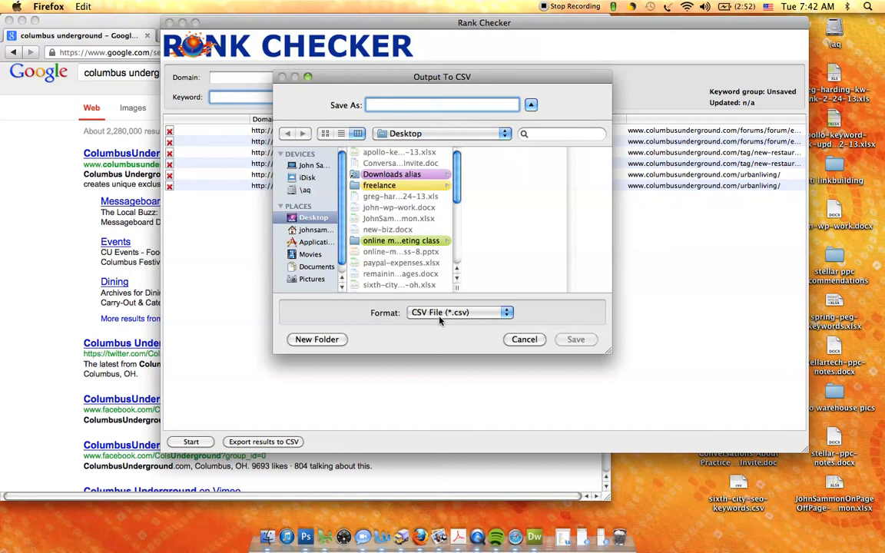
pyautogui.write('test')
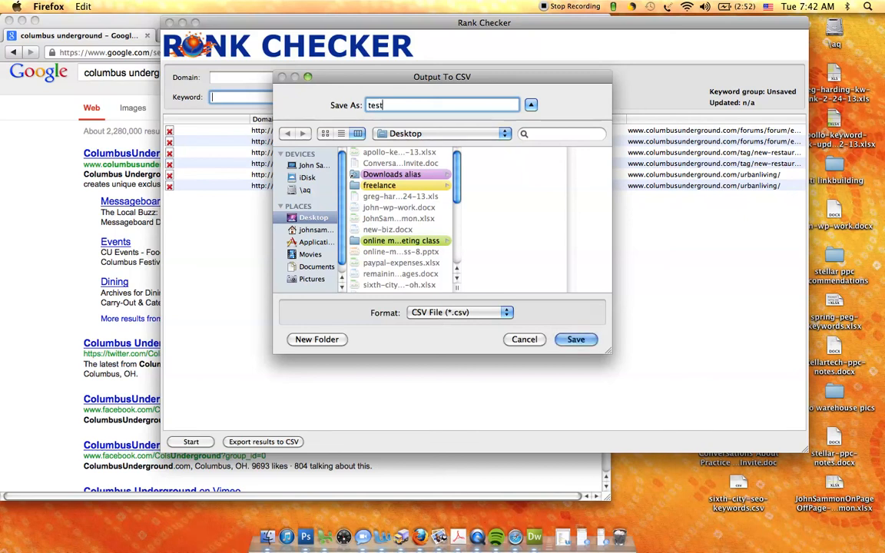
pyautogui.press('Return')
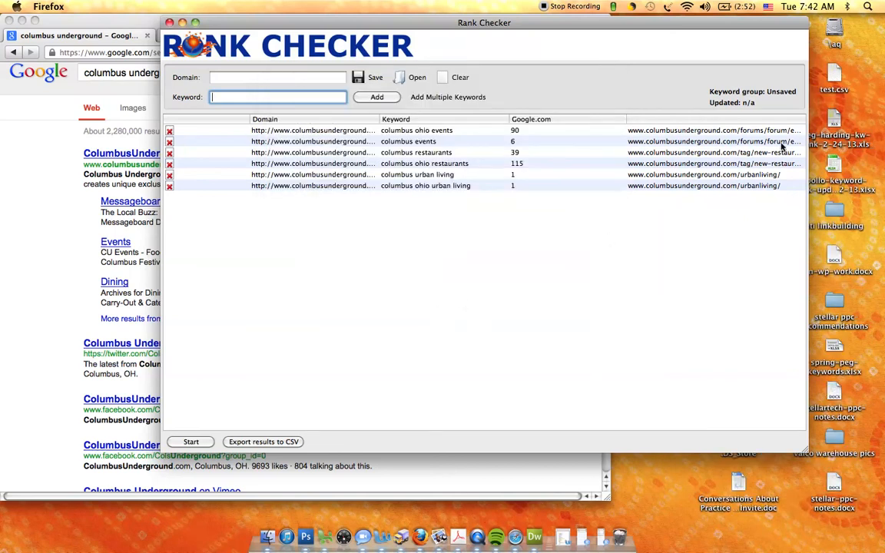
# Step: Open test.csv from the desktop in Excel and widen the Keyword and Google.com position columns to show their full text
pyautogui.doubleClick(835, 73)
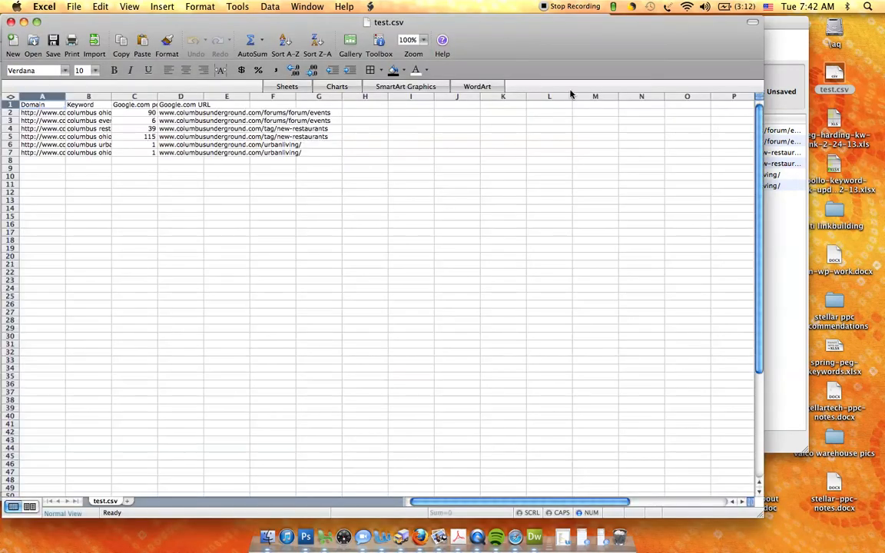
pyautogui.moveTo(111, 96); pyautogui.dragTo(345, 89)
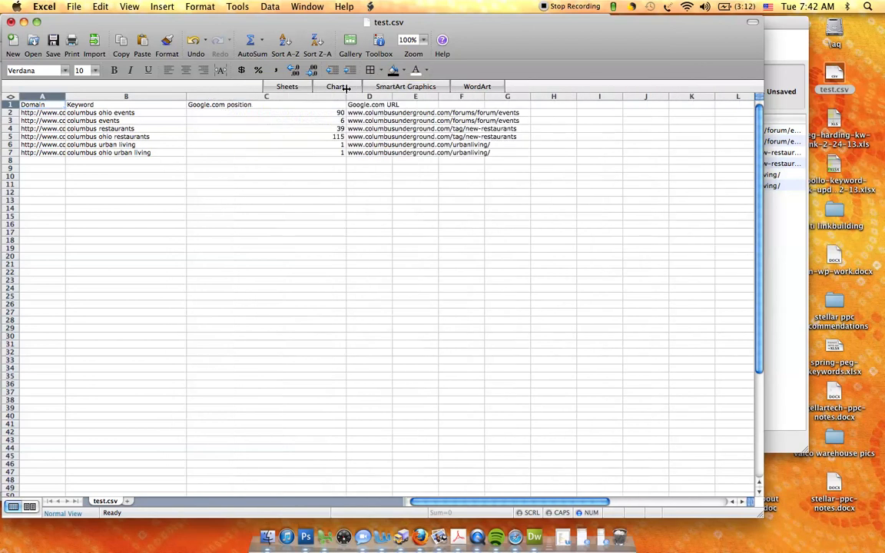
pyautogui.click(382, 129)
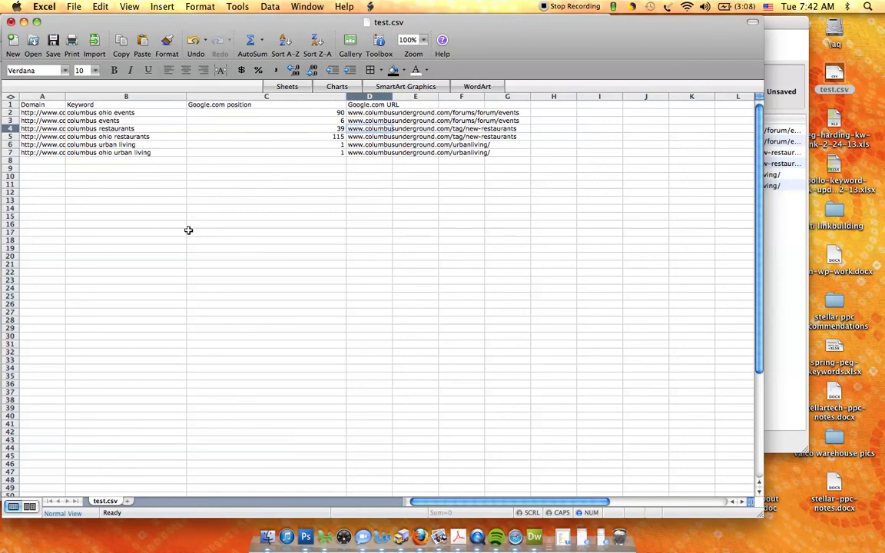
# Step: Move the test.csv spreadsheet window lower on the screen and bring Rank Checker back to the front
pyautogui.moveTo(196, 25); pyautogui.dragTo(222, 246)
pyautogui.click(248, 204)
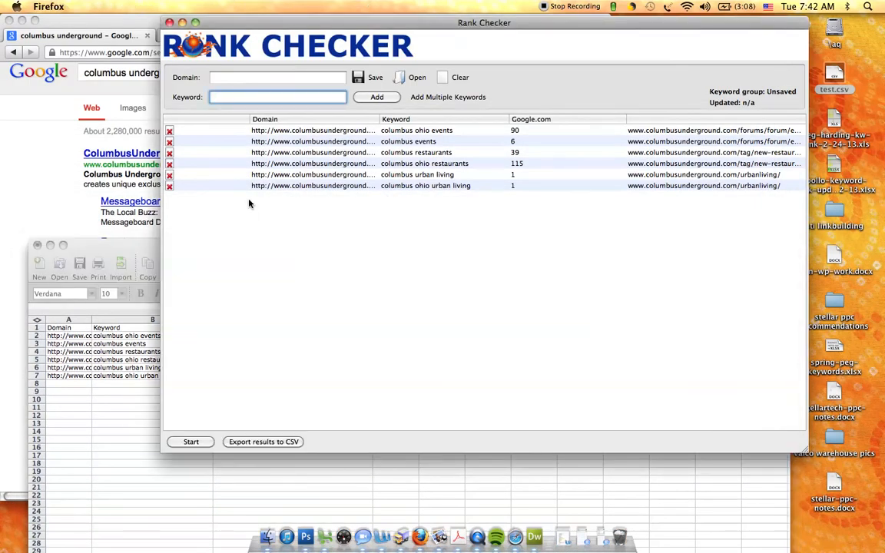